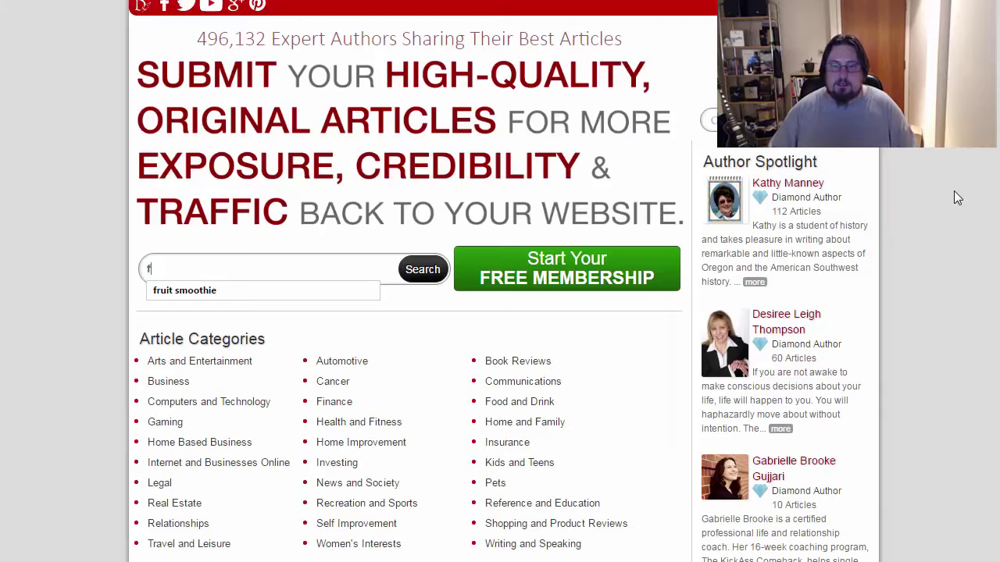
Search the article directory for "fruit smoothie" and open the article "Top 5 Fruit Smoothie Recipes" from the results.
{"action": "type", "text": "ruit smoothie"}
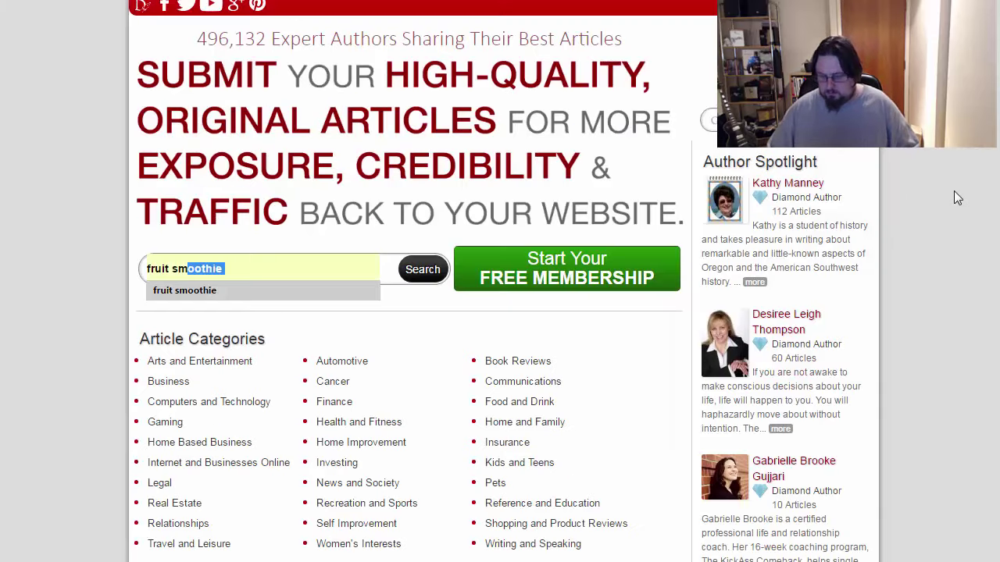
{"action": "key", "text": "Return"}
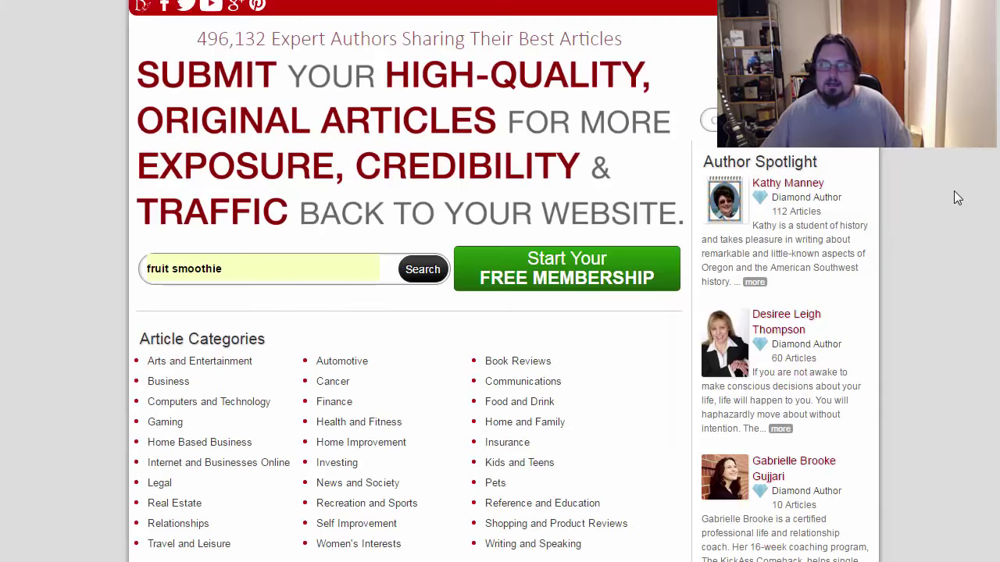
{"action": "key", "text": "Return"}
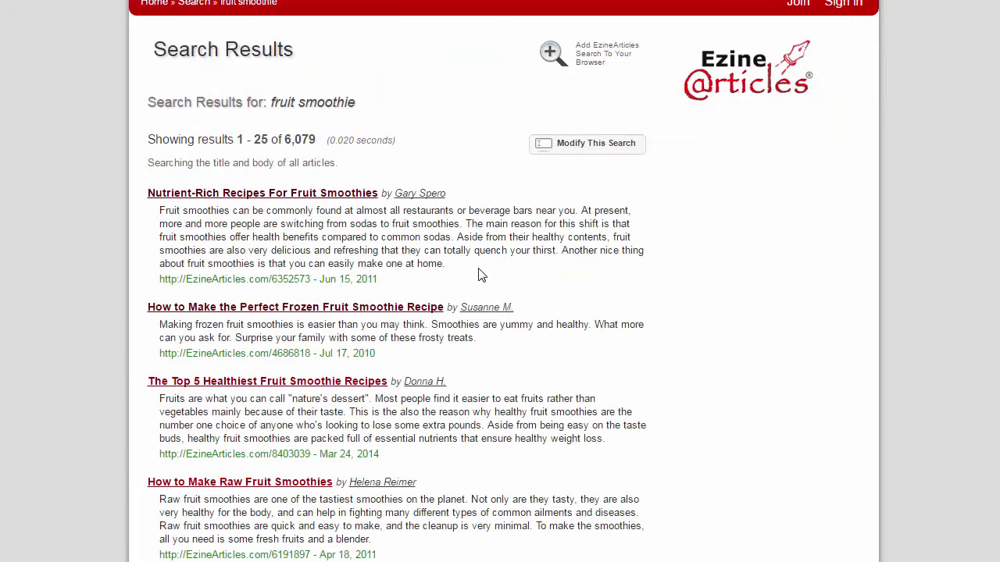
{"action": "scroll", "coordinate": [494, 275], "scroll_direction": "down", "scroll_amount": 4}
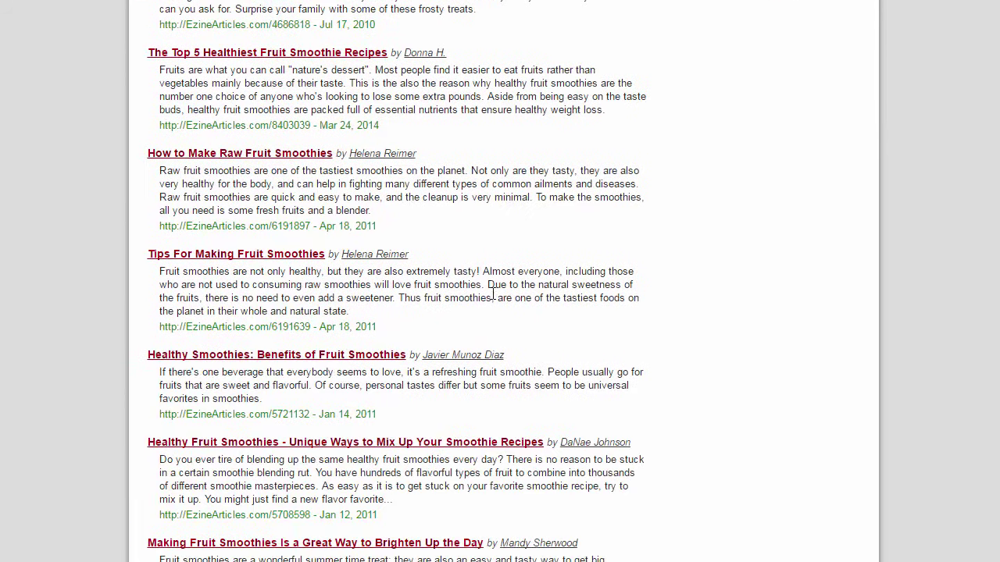
{"action": "scroll", "coordinate": [687, 123], "scroll_direction": "down", "scroll_amount": 1}
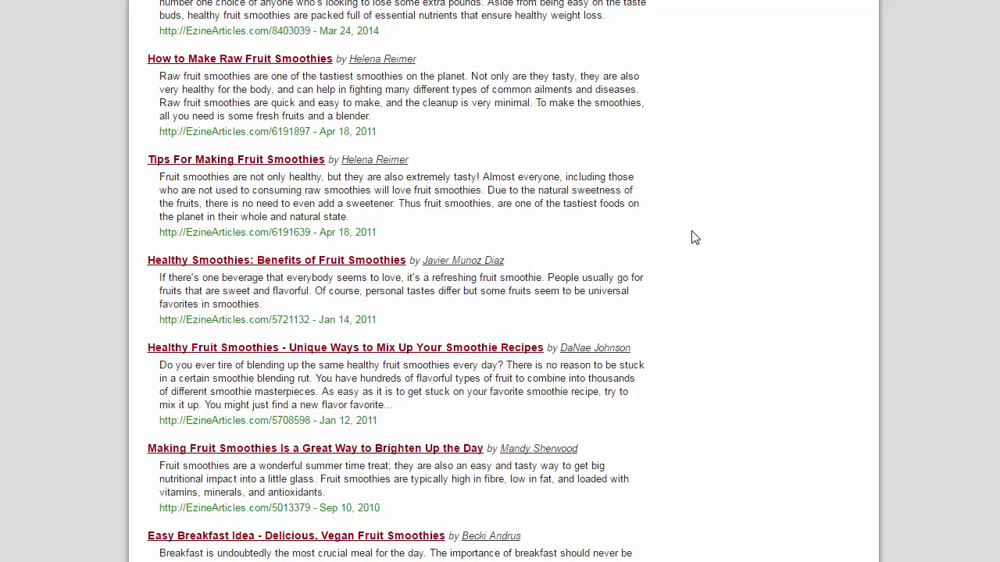
{"action": "scroll", "coordinate": [650, 169], "scroll_direction": "down", "scroll_amount": 6}
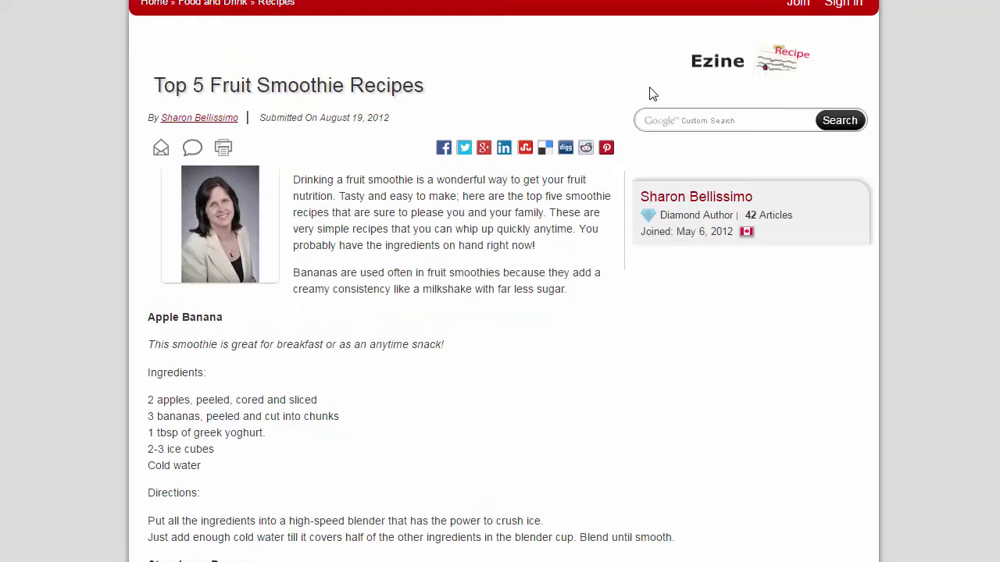
Examine the whole "Top 5 Fruit Smoothie Recipes" article, from its introduction and recipes down to the closing source link.
{"action": "scroll", "coordinate": [430, 313], "scroll_direction": "down", "scroll_amount": 5}
{"action": "scroll", "coordinate": [430, 312], "scroll_direction": "down", "scroll_amount": 10}
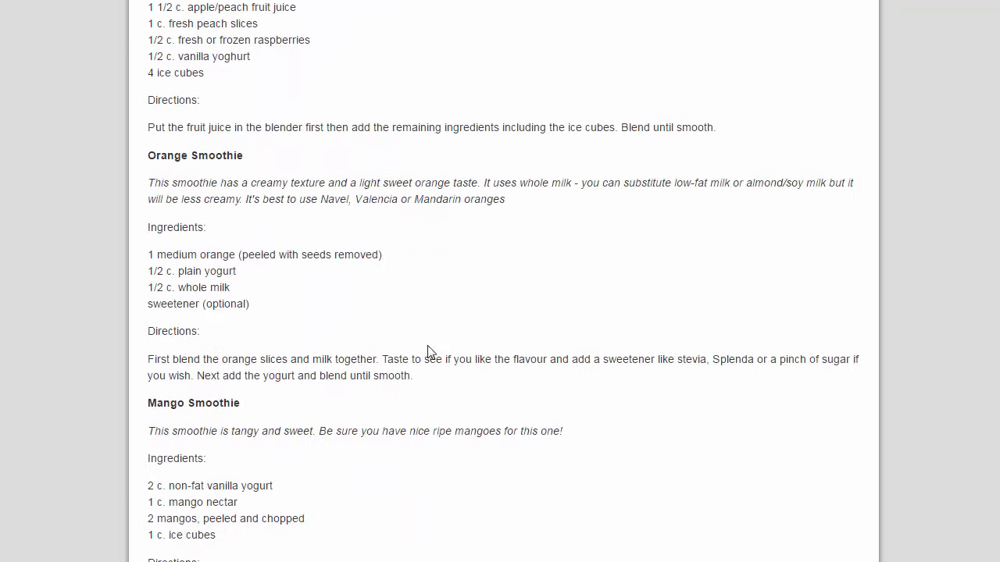
{"action": "scroll", "coordinate": [449, 257], "scroll_direction": "up", "scroll_amount": 2}
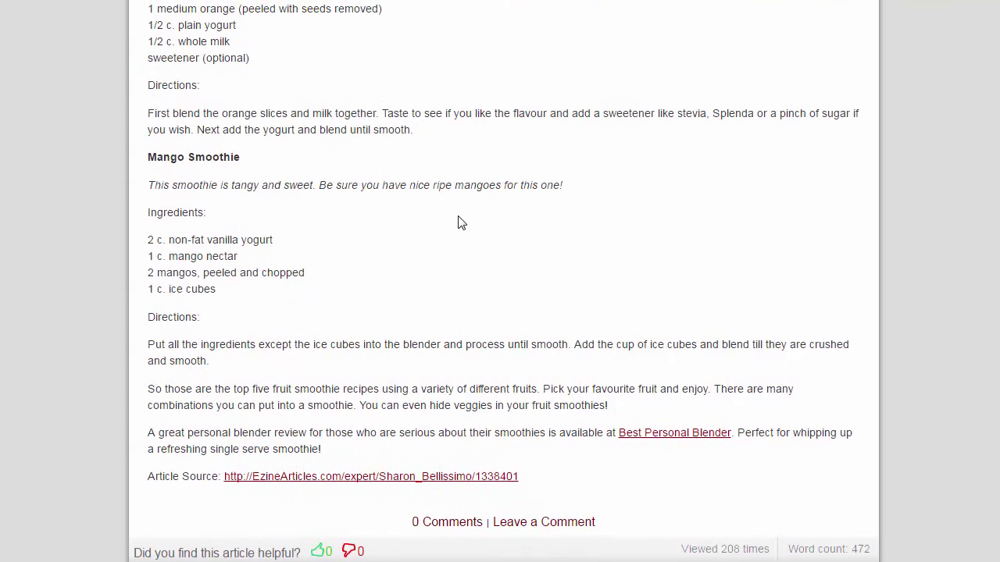
{"action": "scroll", "coordinate": [448, 330], "scroll_direction": "up", "scroll_amount": 9}
{"action": "scroll", "coordinate": [445, 328], "scroll_direction": "up", "scroll_amount": 5}
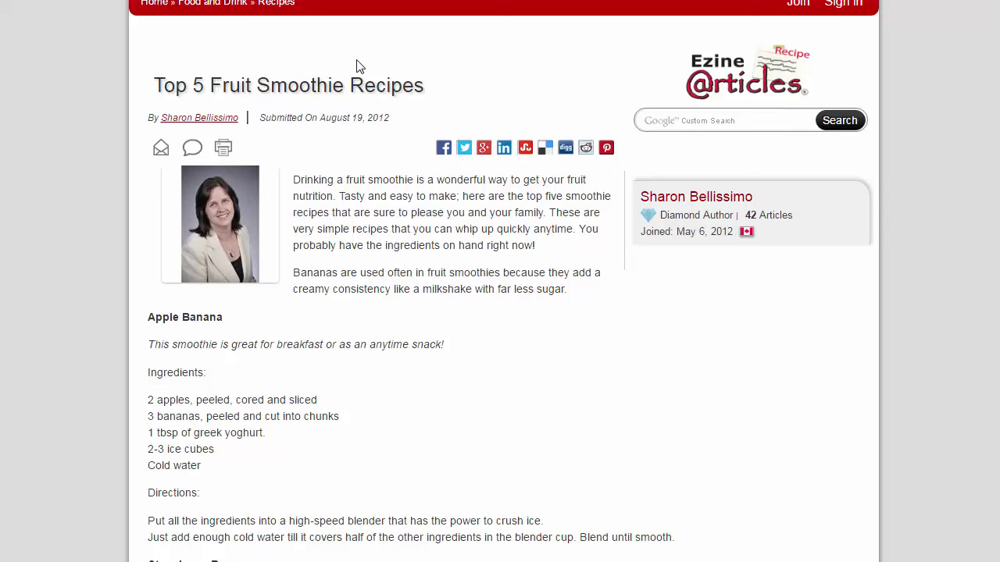
{"action": "scroll", "coordinate": [316, 377], "scroll_direction": "down", "scroll_amount": 2}
{"action": "scroll", "coordinate": [317, 377], "scroll_direction": "down", "scroll_amount": 1}
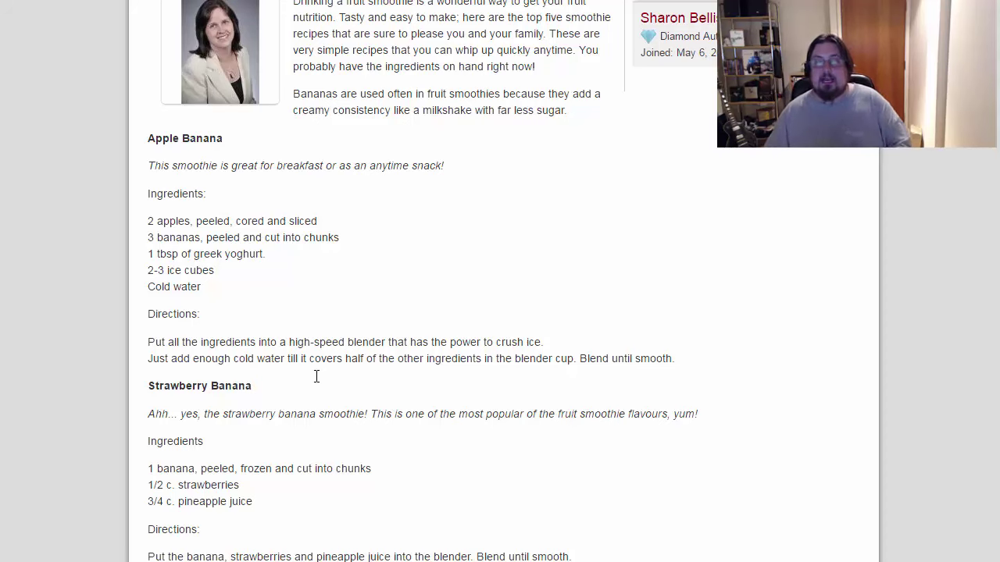
{"action": "scroll", "coordinate": [473, 289], "scroll_direction": "up", "scroll_amount": 3}
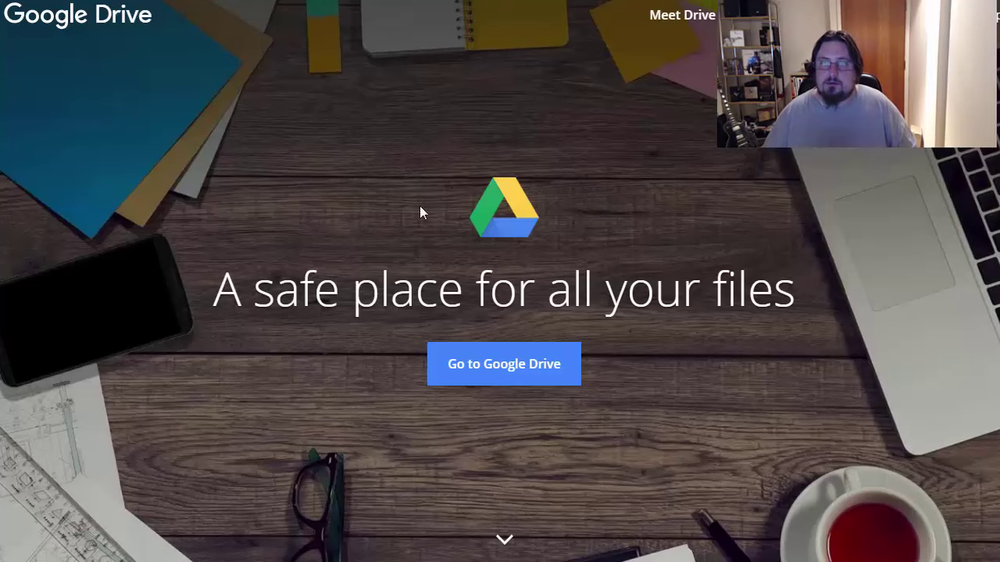
Go to Google Drive from its landing page.
{"action": "left_click", "coordinate": [525, 372]}
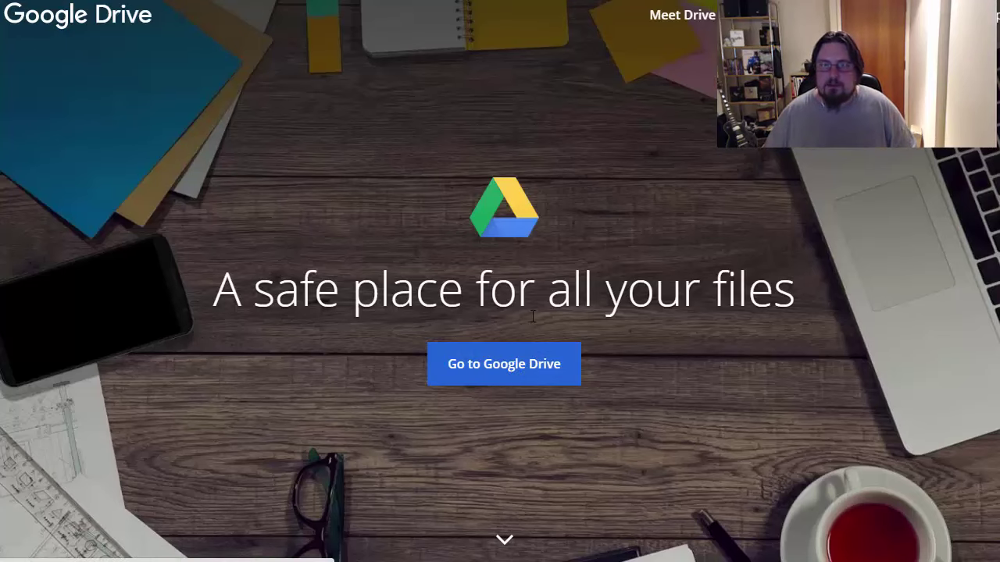
{"action": "left_click", "coordinate": [538, 371]}
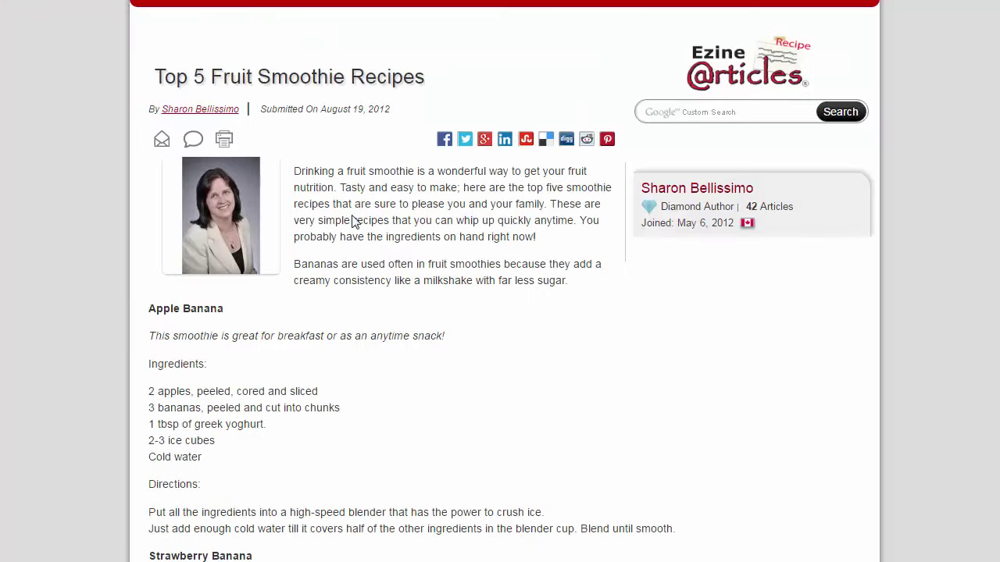
Copy the article's full text, from the opening paragraph through the article source line, into the blank Google Docs document.
{"action": "scroll", "coordinate": [504, 313], "scroll_direction": "down", "scroll_amount": 1}
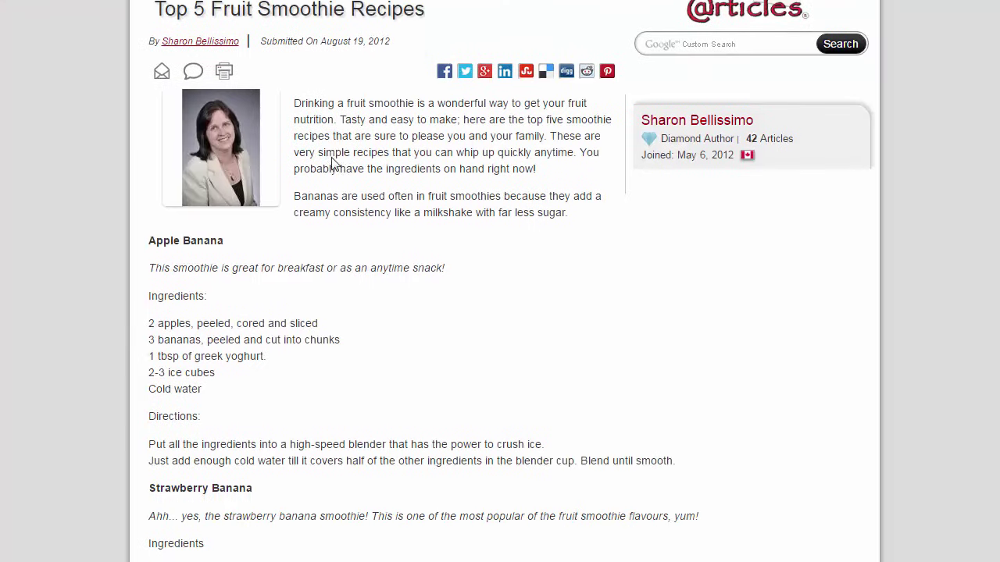
{"action": "scroll", "coordinate": [312, 161], "scroll_direction": "up", "scroll_amount": 1}
{"action": "left_click_drag", "start_coordinate": [330, 172], "coordinate": [602, 415]}
{"action": "scroll", "coordinate": [406, 151], "scroll_direction": "down", "scroll_amount": 8}
{"action": "scroll", "coordinate": [411, 261], "scroll_direction": "down", "scroll_amount": 6}
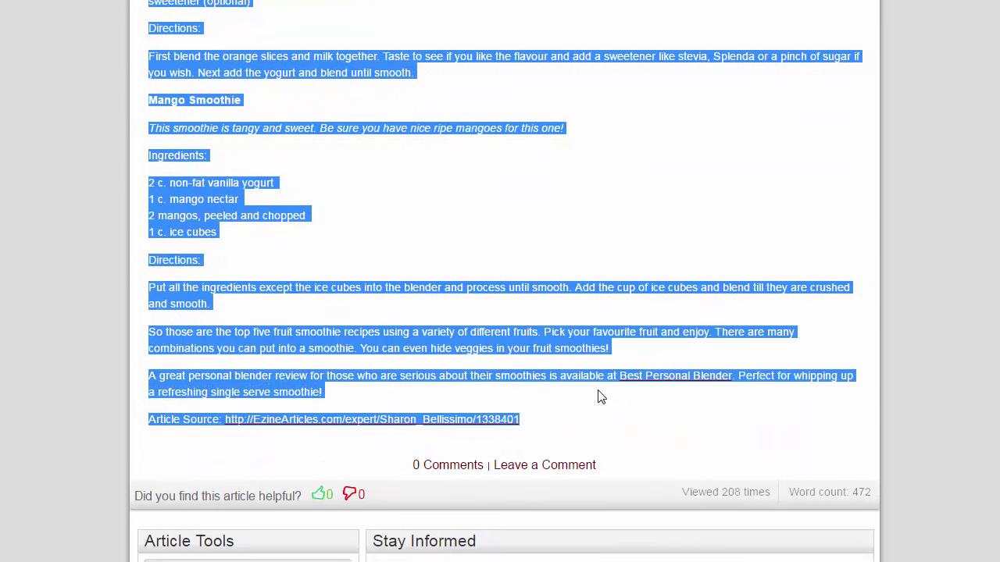
{"action": "right_click", "coordinate": [297, 61]}
{"action": "left_click", "coordinate": [343, 72]}
{"action": "key", "text": "ctrl+v"}
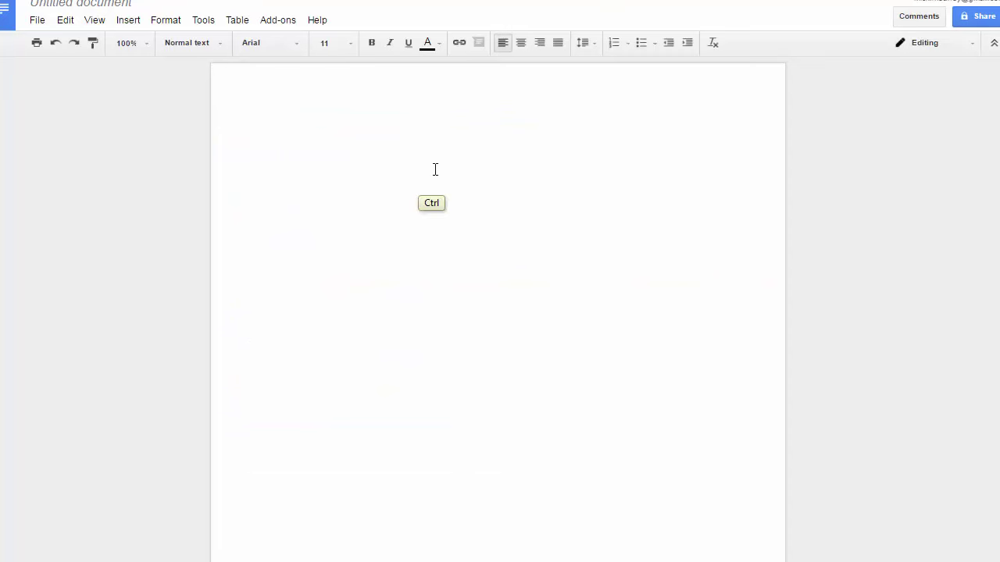
{"action": "scroll", "coordinate": [435, 283], "scroll_direction": "up", "scroll_amount": 15}
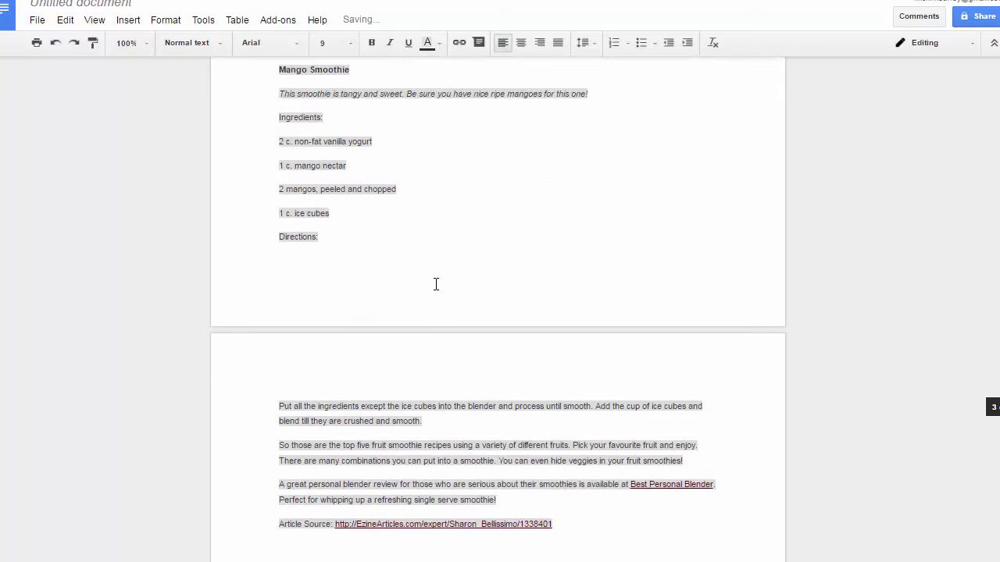
{"action": "scroll", "coordinate": [440, 207], "scroll_direction": "up", "scroll_amount": 2}
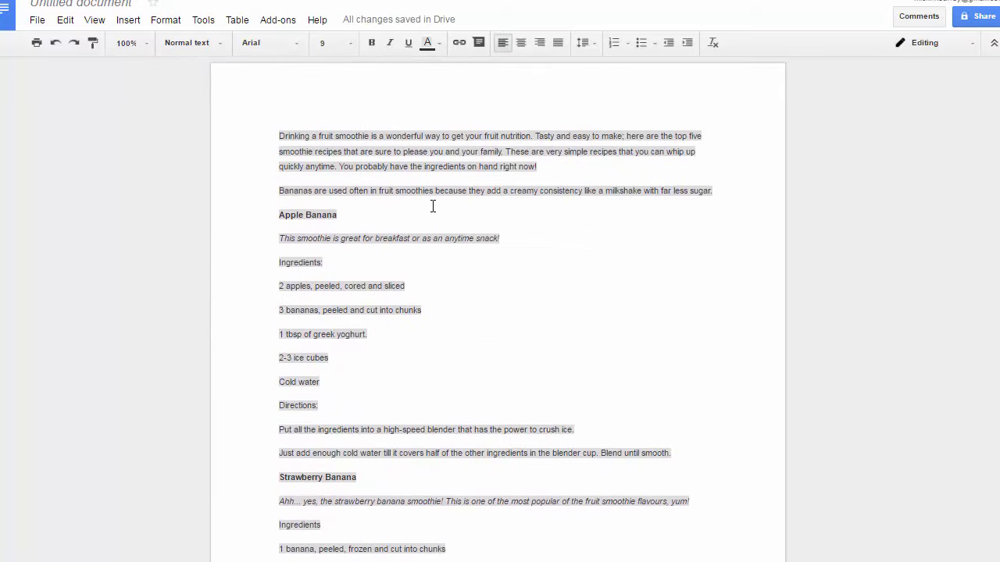
Set the font size of the document's entire text to 18.
{"action": "key", "text": "ctrl+a"}
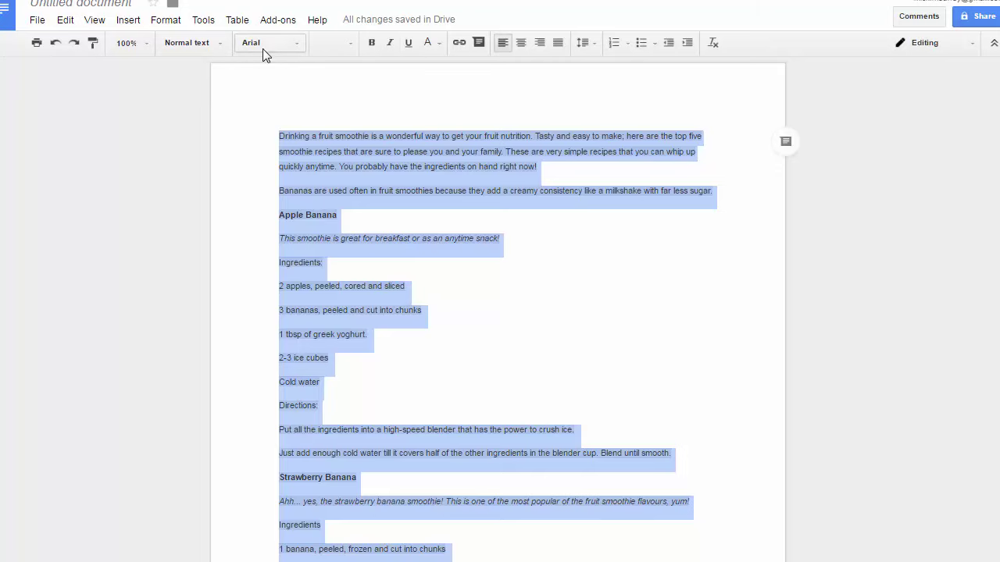
{"action": "left_click", "coordinate": [296, 44]}
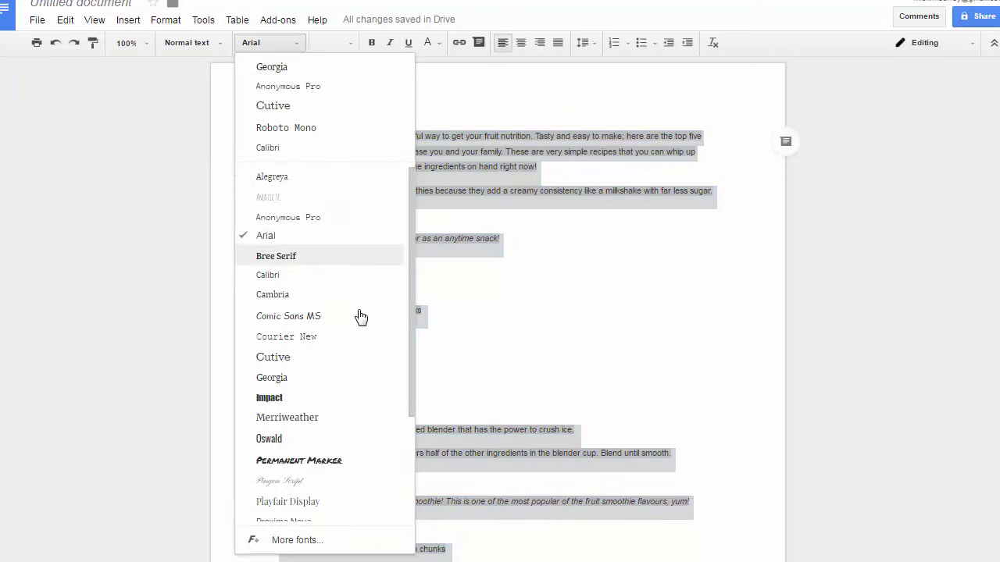
{"action": "left_click", "coordinate": [350, 43]}
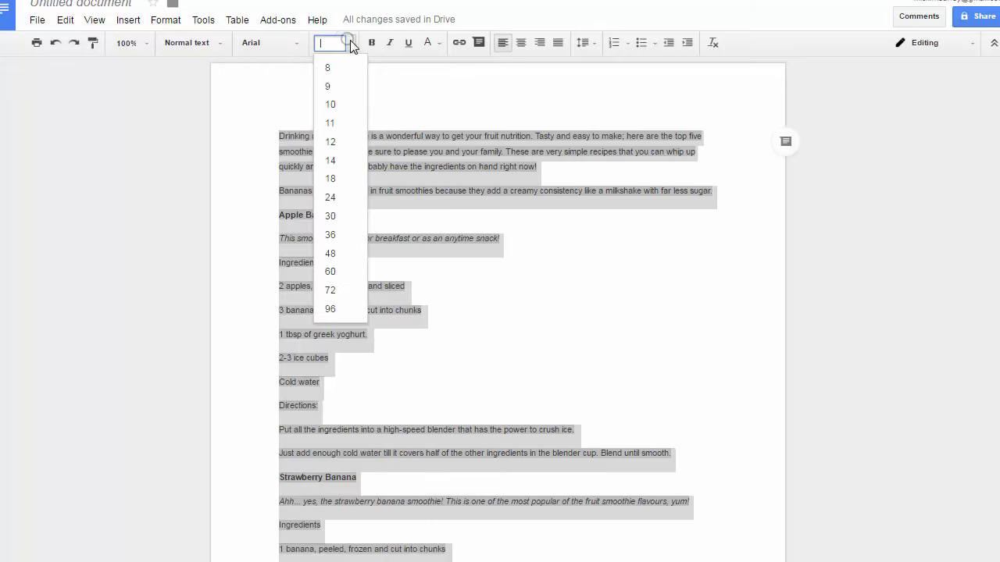
{"action": "left_click", "coordinate": [340, 180]}
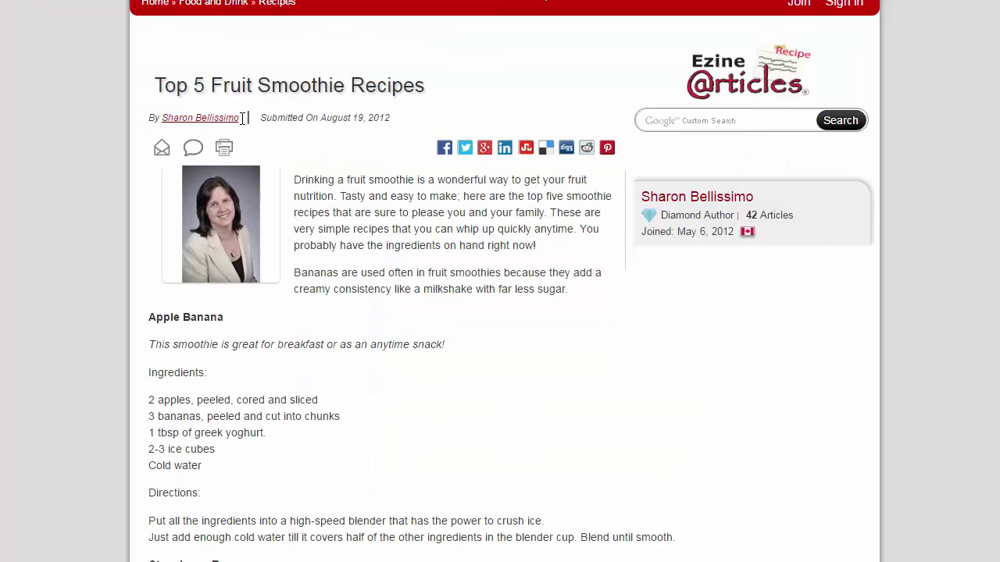
Switch to the article page and copy the author byline beneath the title.
{"action": "left_click_drag", "start_coordinate": [243, 117], "coordinate": [149, 119]}
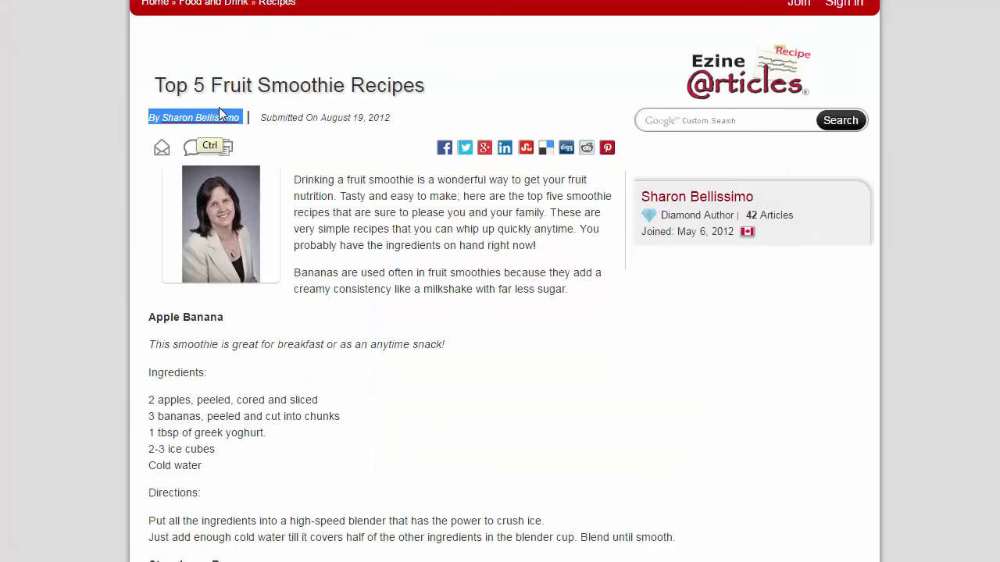
{"action": "key", "text": "ctrl+c"}
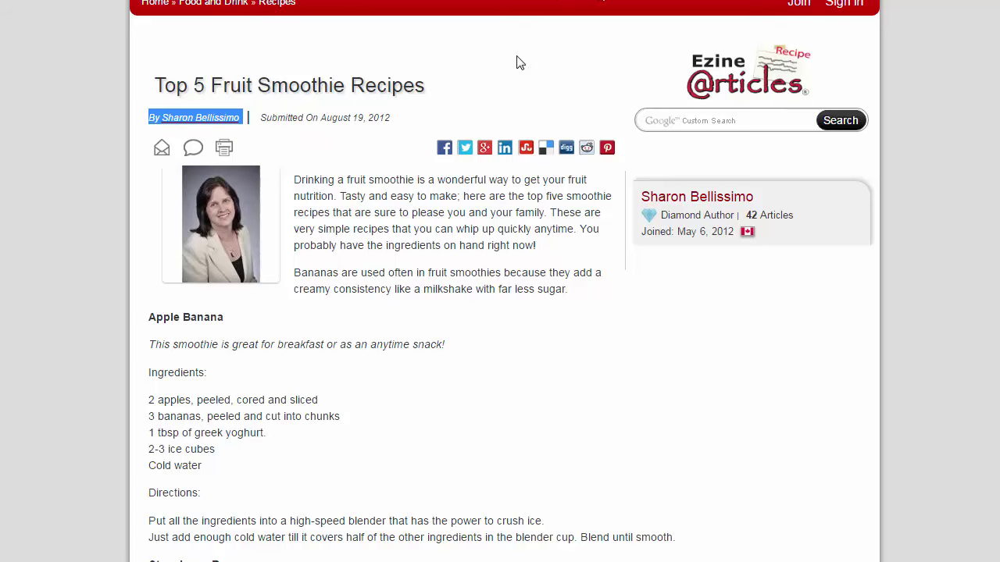
{"action": "scroll", "coordinate": [497, 248], "scroll_direction": "down", "scroll_amount": 10}
{"action": "scroll", "coordinate": [500, 279], "scroll_direction": "down", "scroll_amount": 5}
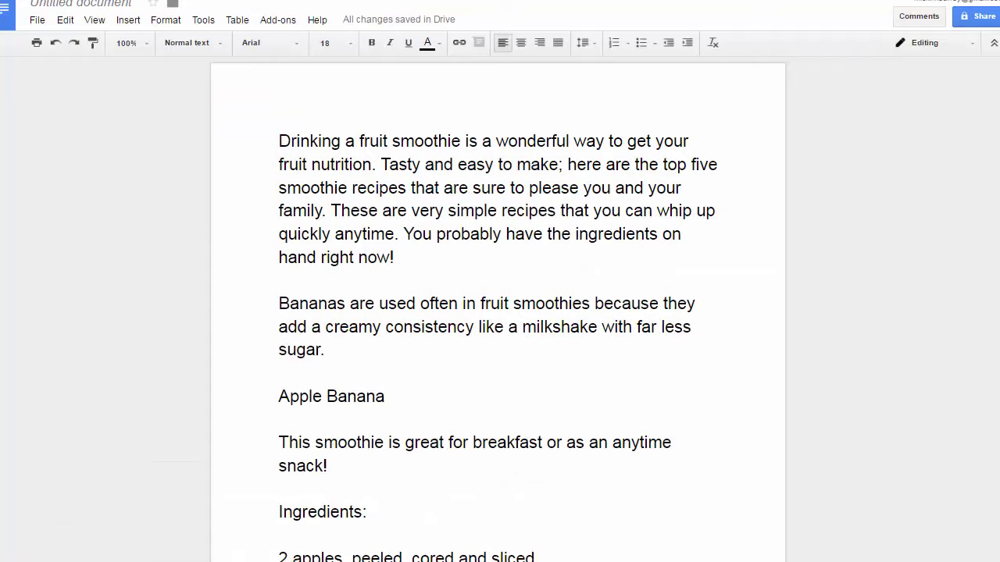
Paste the author byline without formatting above the first paragraph of the Google Docs document, followed by a blank line.
{"action": "left_click", "coordinate": [279, 140]}
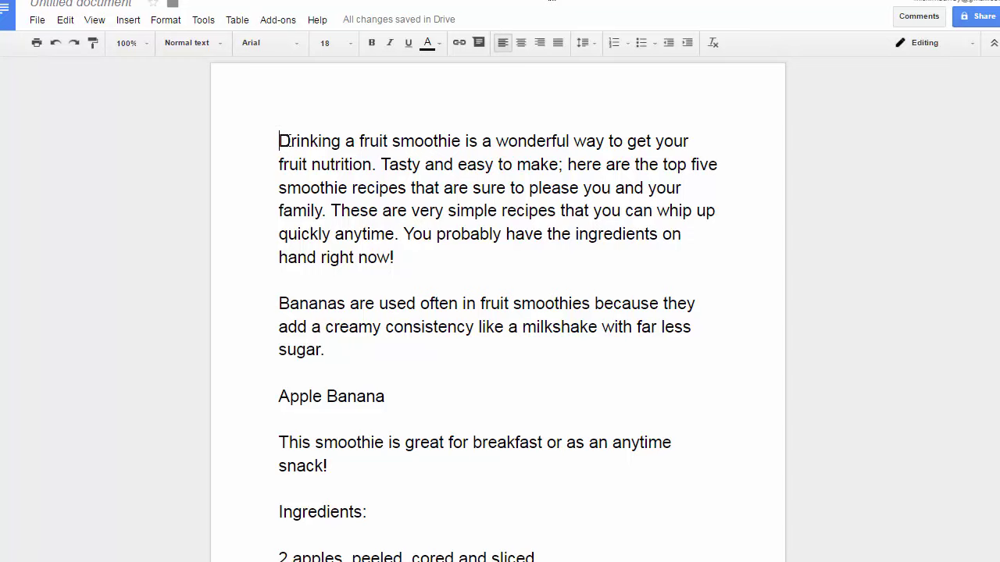
{"action": "key", "text": "Return"}
{"action": "left_click", "coordinate": [289, 138]}
{"action": "right_click", "coordinate": [290, 138]}
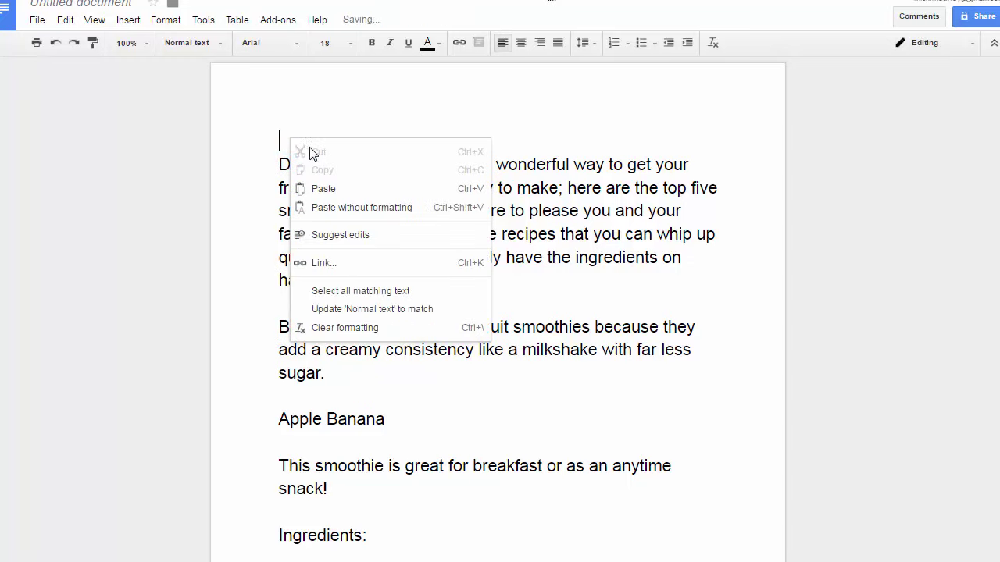
{"action": "left_click", "coordinate": [362, 208]}
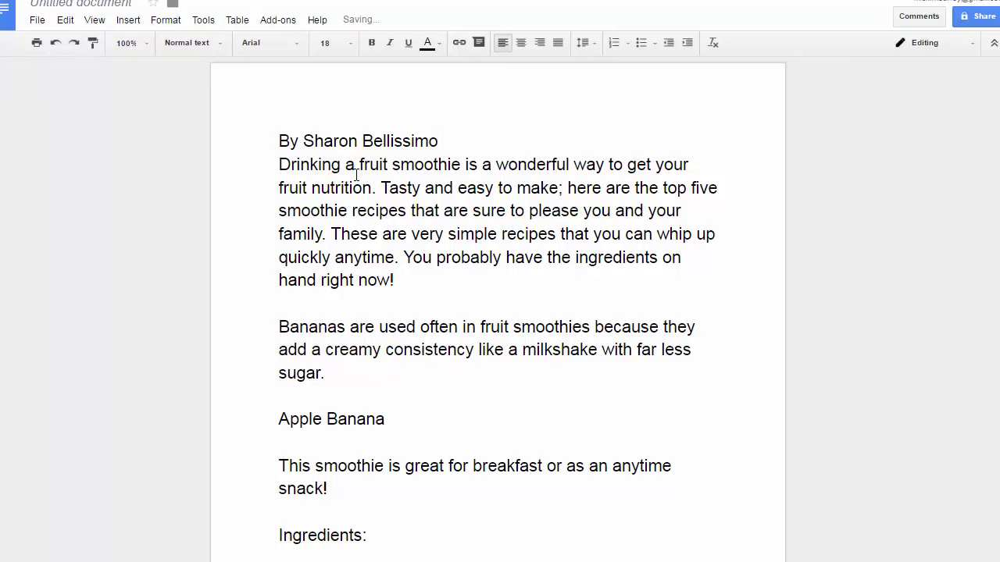
{"action": "key", "text": "Return"}
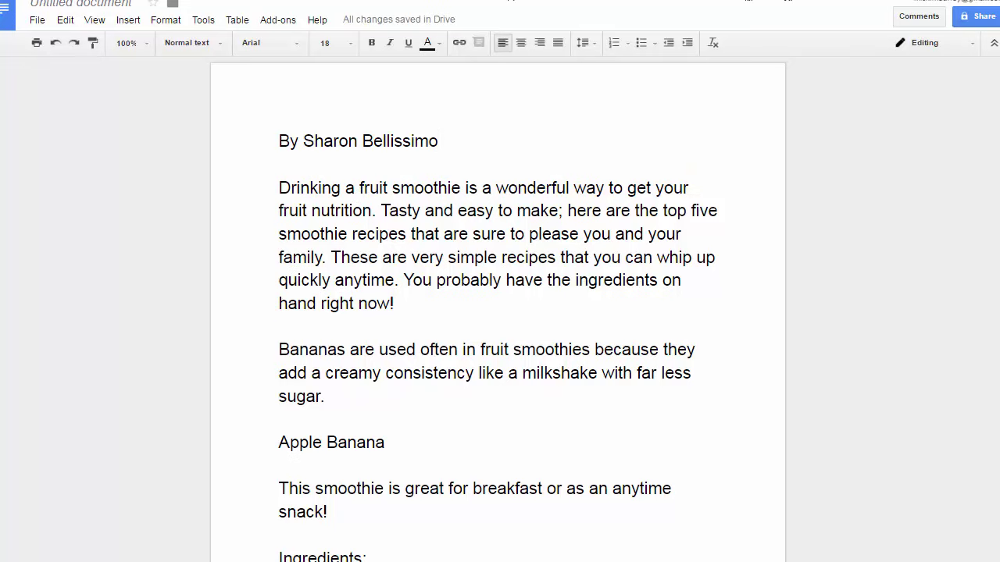
Switch back to the article page and copy its title, "Top 5 Fruit Smoothie Recipes".
{"action": "key", "text": "alt+Tab"}
{"action": "scroll", "coordinate": [482, 161], "scroll_direction": "up", "scroll_amount": 10}
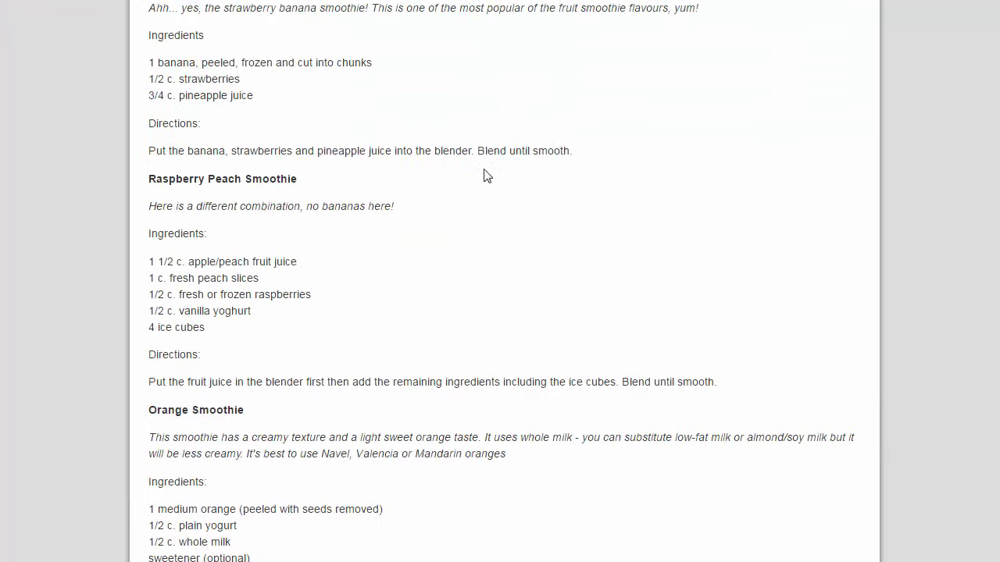
{"action": "scroll", "coordinate": [457, 344], "scroll_direction": "up", "scroll_amount": 1}
{"action": "left_click_drag", "start_coordinate": [156, 85], "coordinate": [406, 86]}
{"action": "right_click", "coordinate": [405, 86]}
{"action": "left_click", "coordinate": [477, 97]}
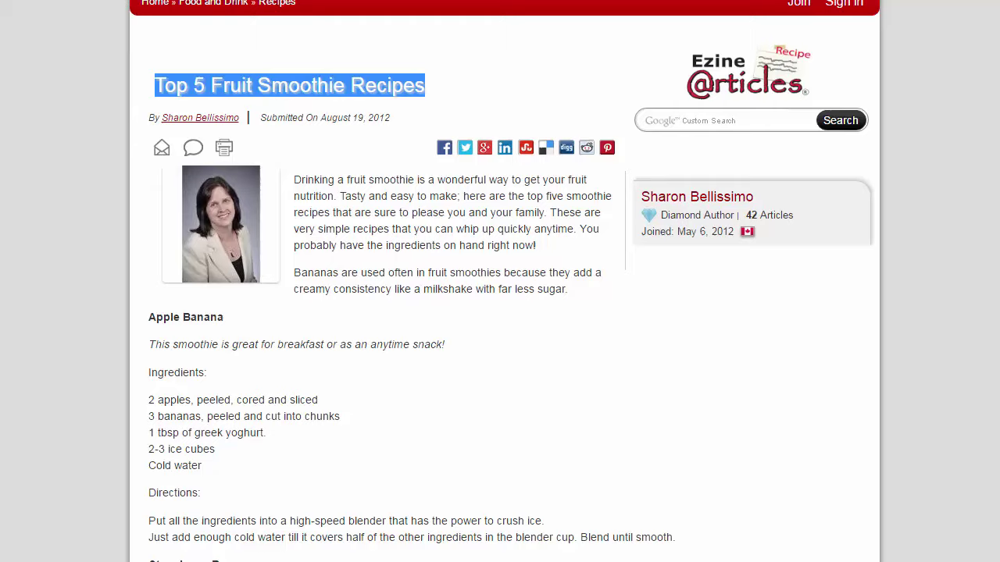
Insert blank lines above the byline in the Google Docs document and paste the article title there without formatting.
{"action": "key", "text": "alt+Tab"}
{"action": "left_click", "coordinate": [275, 141]}
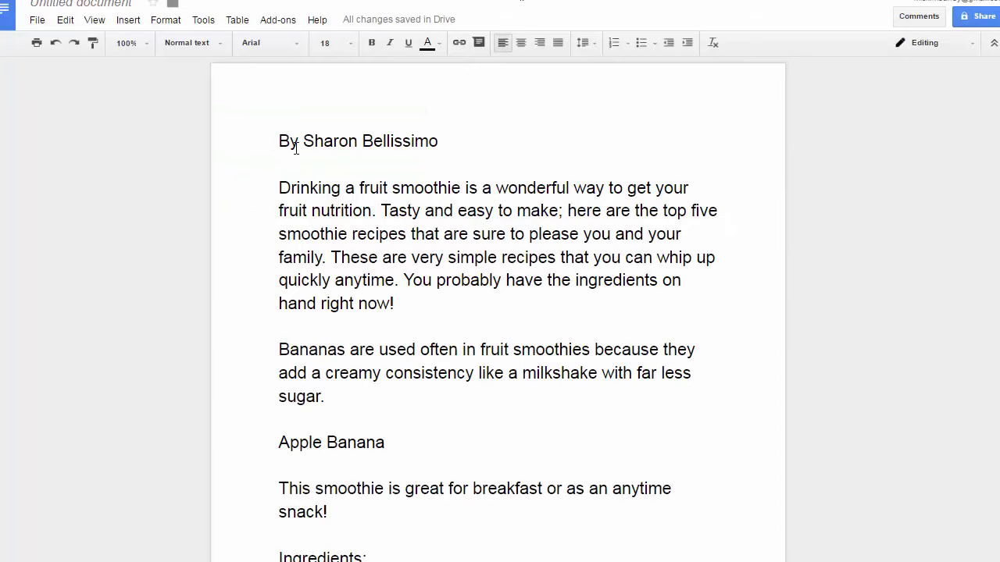
{"action": "key", "text": "Return"}
{"action": "key", "text": "Up"}
{"action": "key", "text": "Return"}
{"action": "key", "text": "Up"}
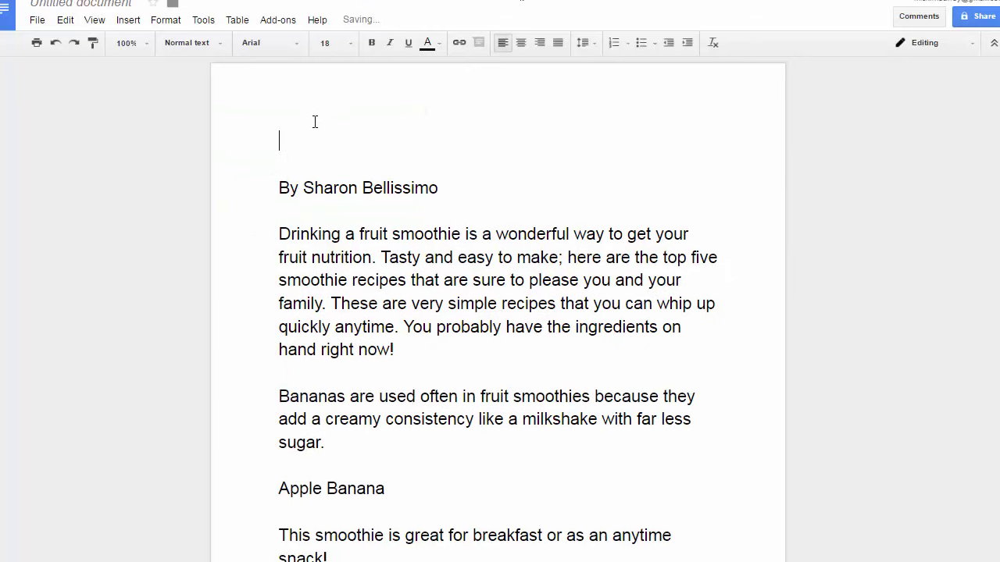
{"action": "right_click", "coordinate": [305, 136]}
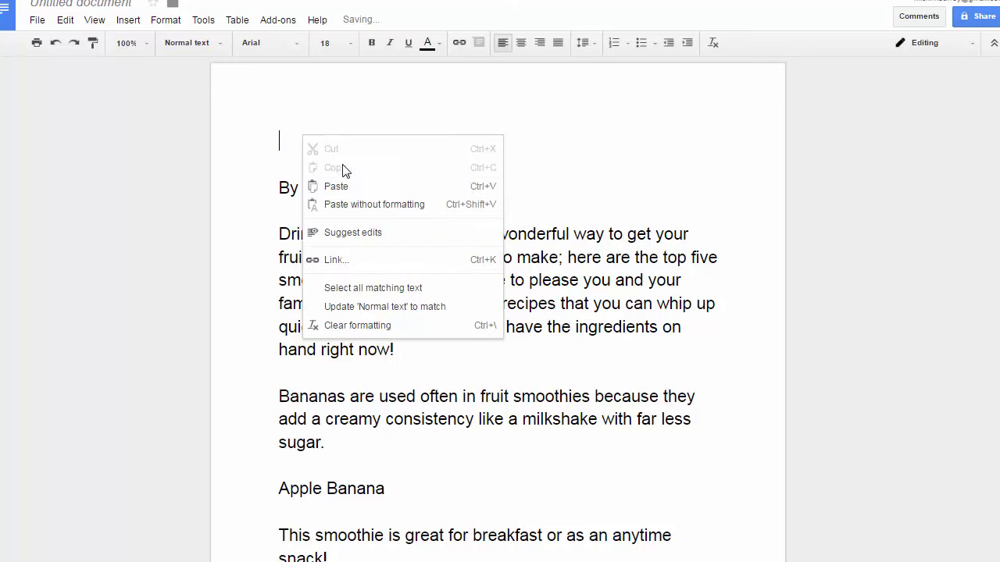
{"action": "left_click", "coordinate": [366, 205]}
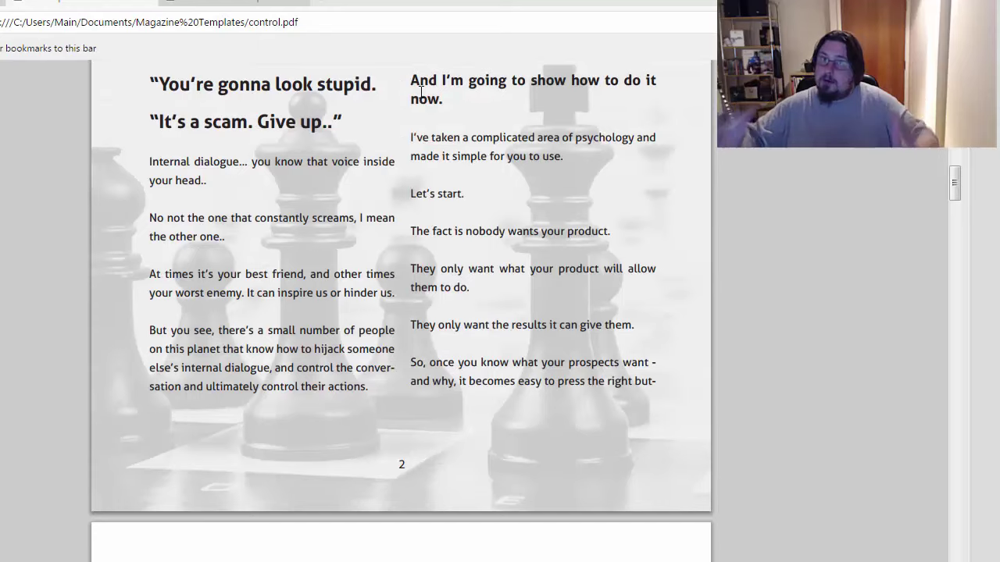
Switch from control.pdf to BannedPersuasion.pdf to view the magazine cover.
{"action": "key", "text": "ctrl+Tab"}
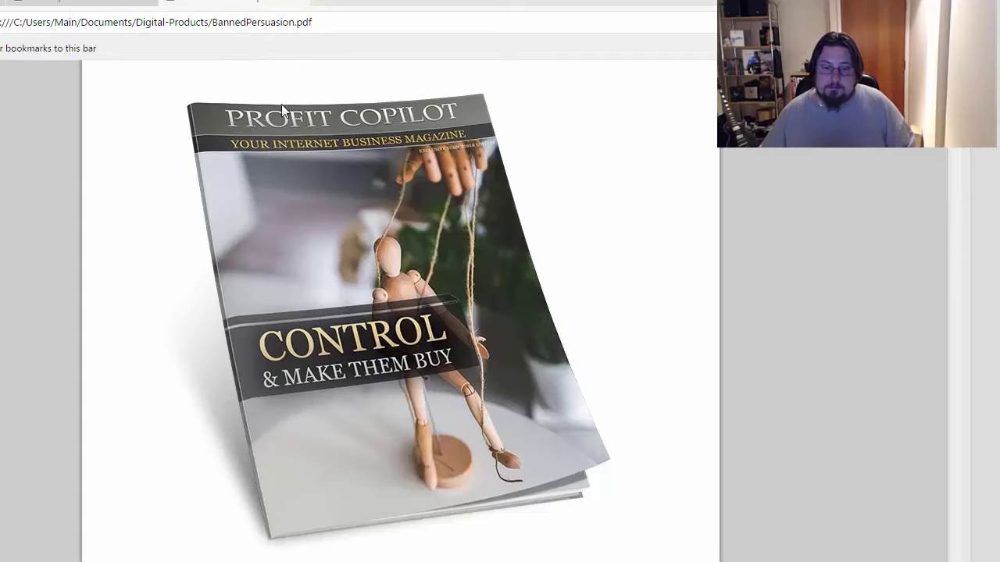